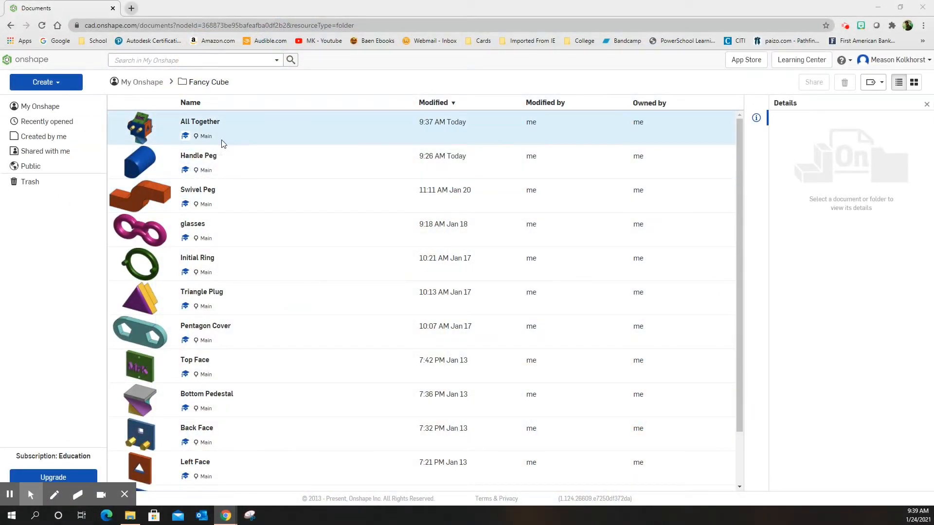
Open the All Together assembly document from the Fancy Cube folder
left_click(207, 128)
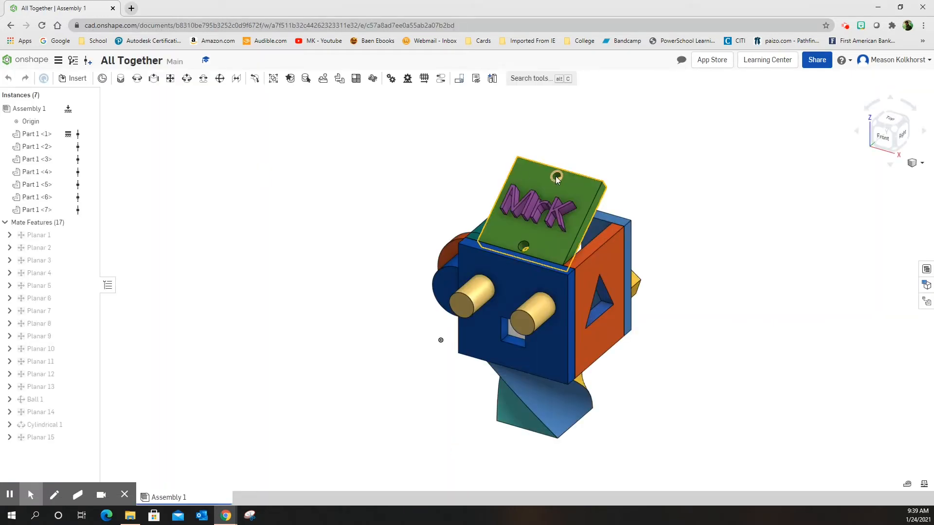
left_click(875, 128)
left_click(877, 128)
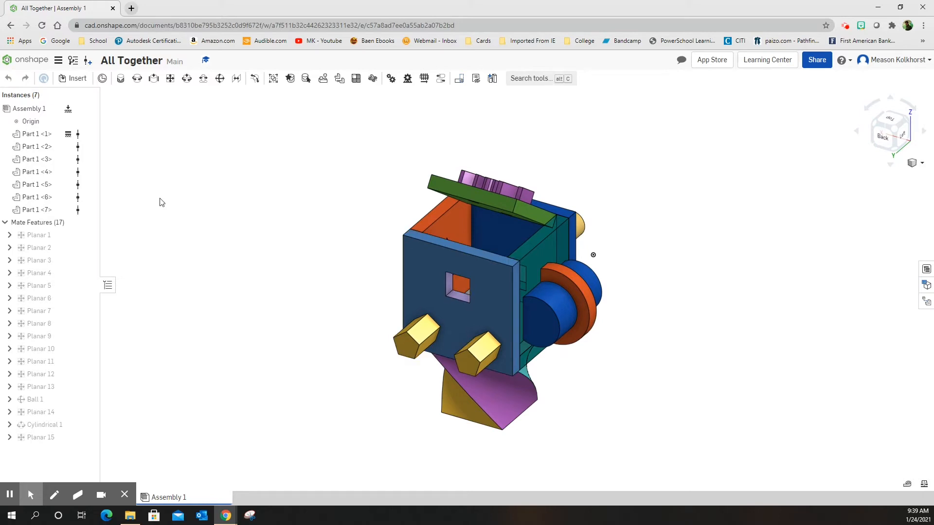
Find the Pentagon Cover document in My Onshape's Fancy Cube folder for insertion and create version V1 of it
left_click(74, 79)
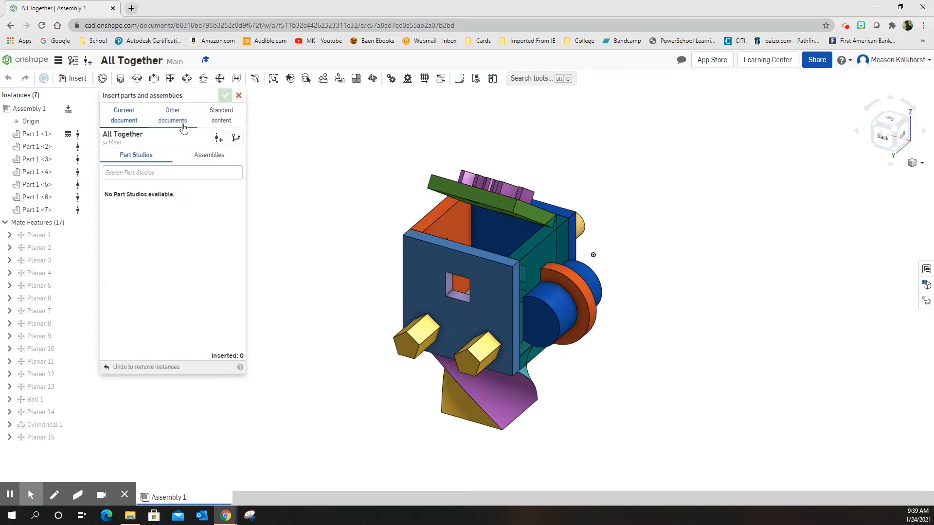
left_click(177, 119)
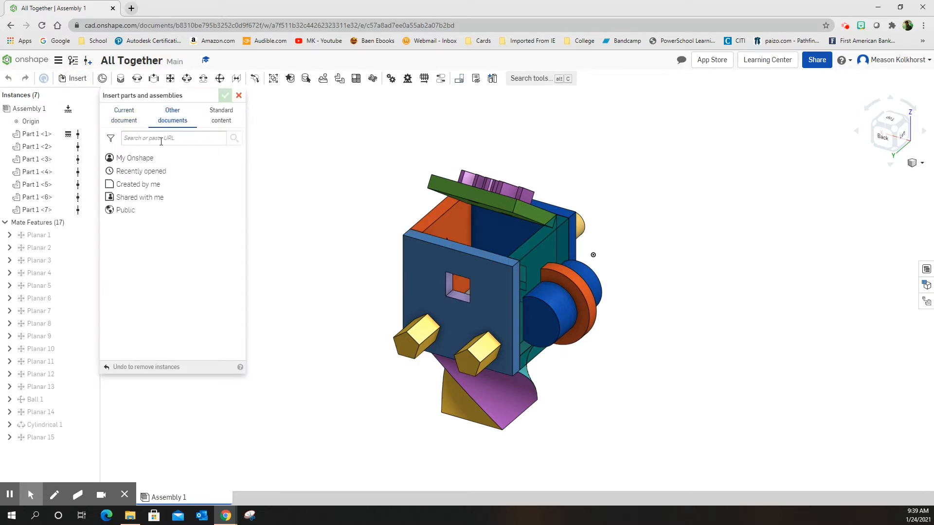
left_click(139, 158)
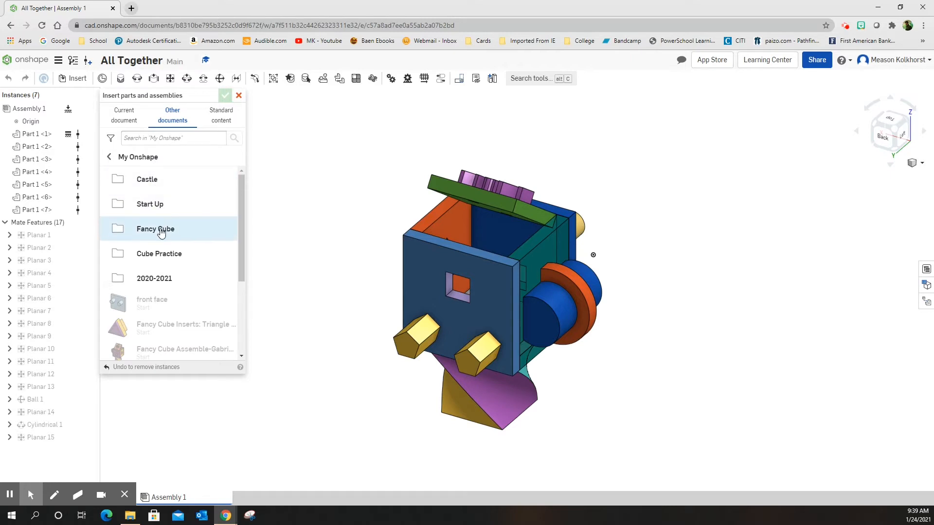
left_click(159, 227)
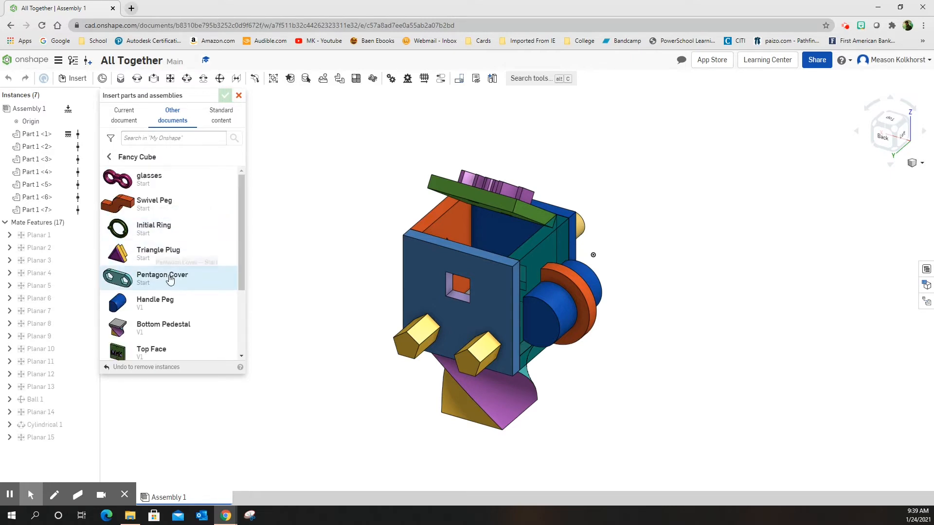
left_click(170, 276)
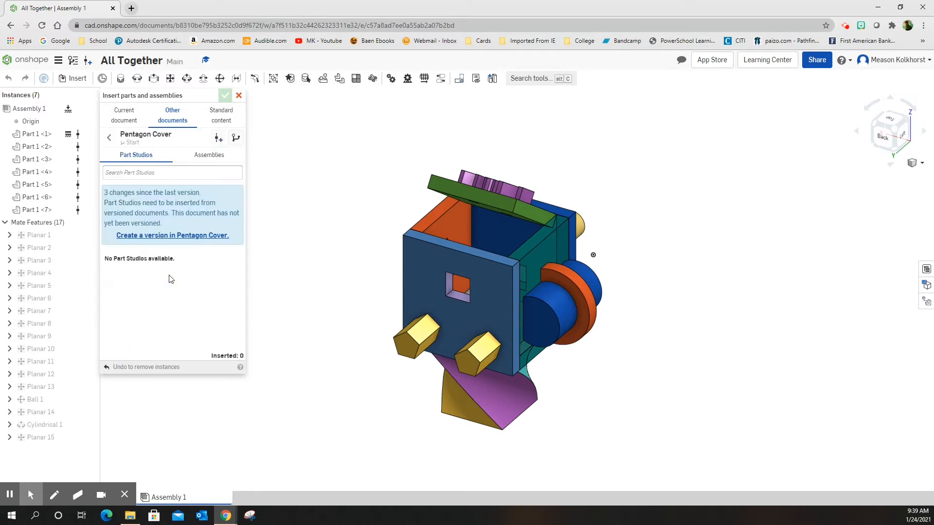
left_click(169, 236)
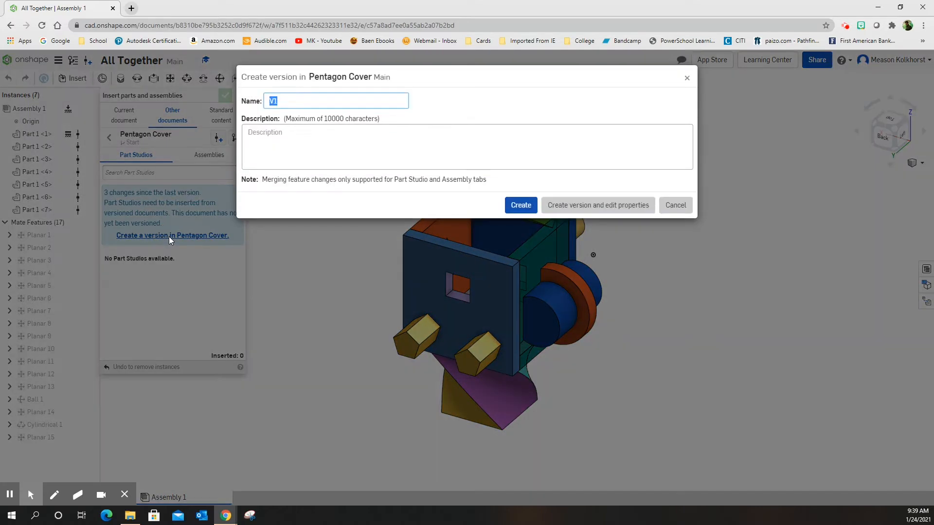
left_click(521, 204)
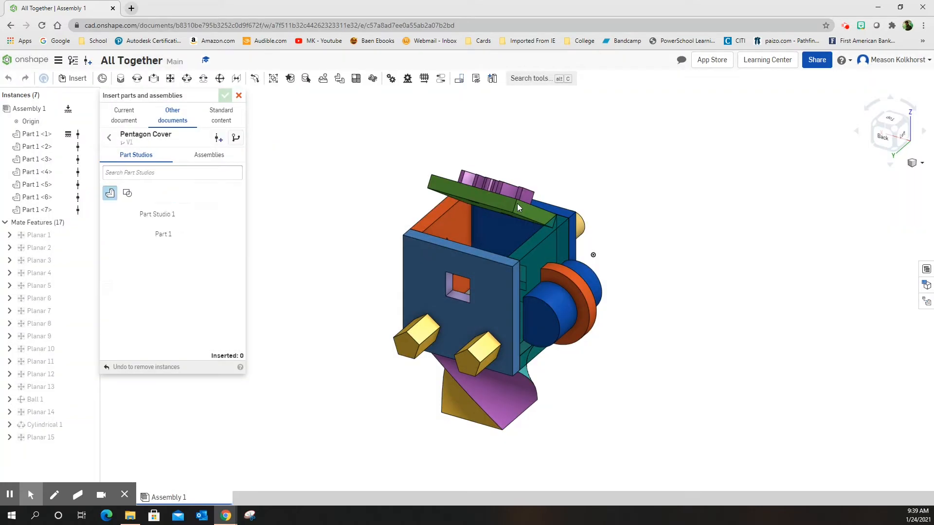
Insert the Pentagon Cover's Part Studio 1 into the assembly, placing it in empty space beside the cube's back face
left_click(162, 215)
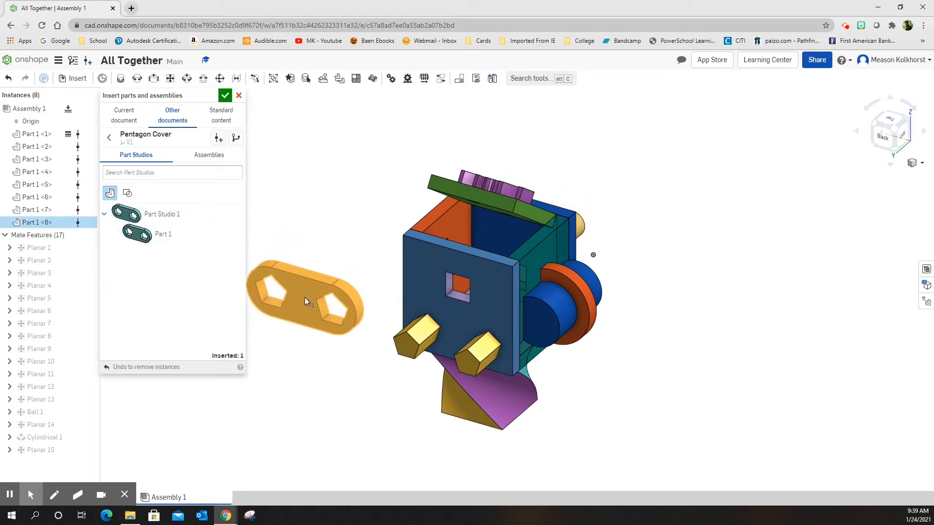
left_click(305, 298)
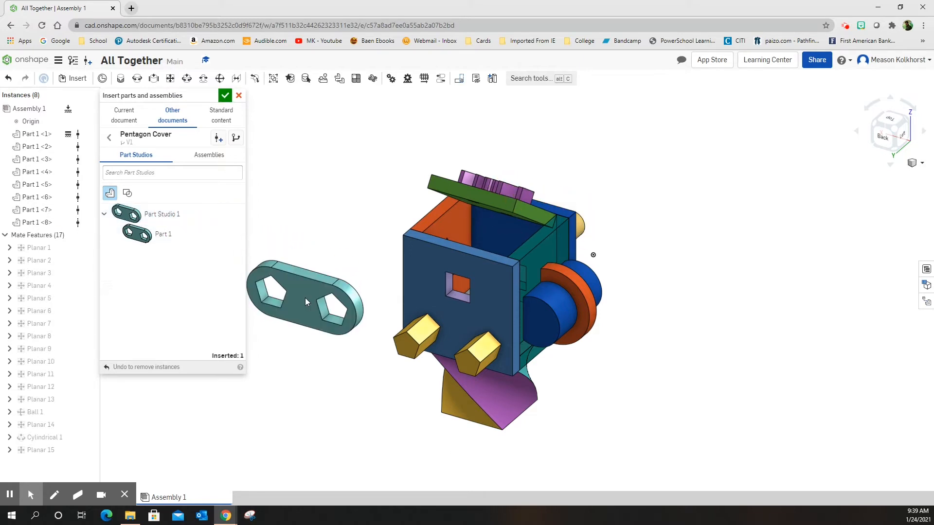
left_click(226, 96)
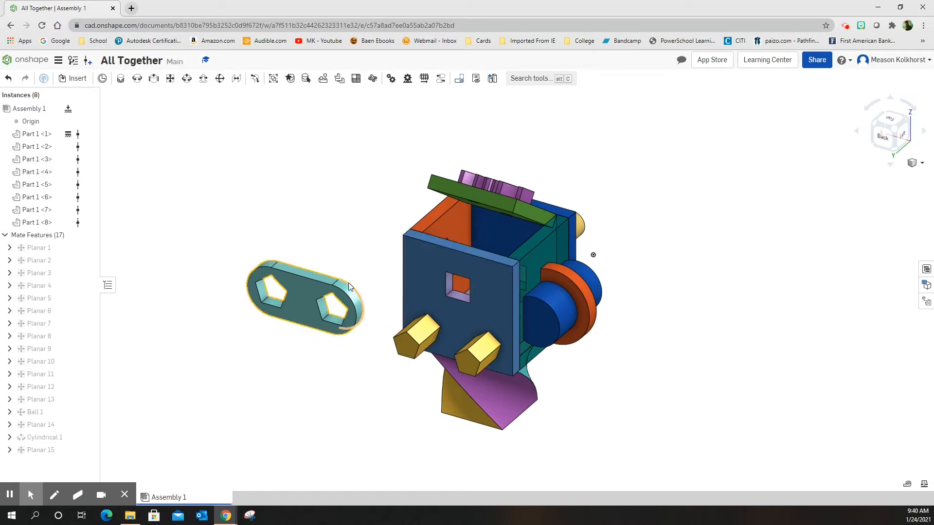
Add a planar mate between the cube's outer back face and the reverse flat face of the Pentagon Cover
left_click(170, 79)
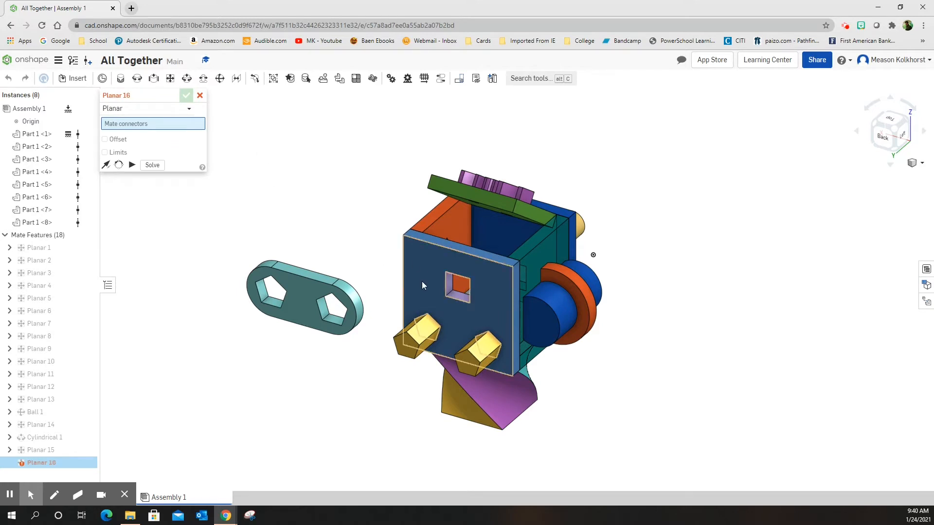
left_click(457, 303)
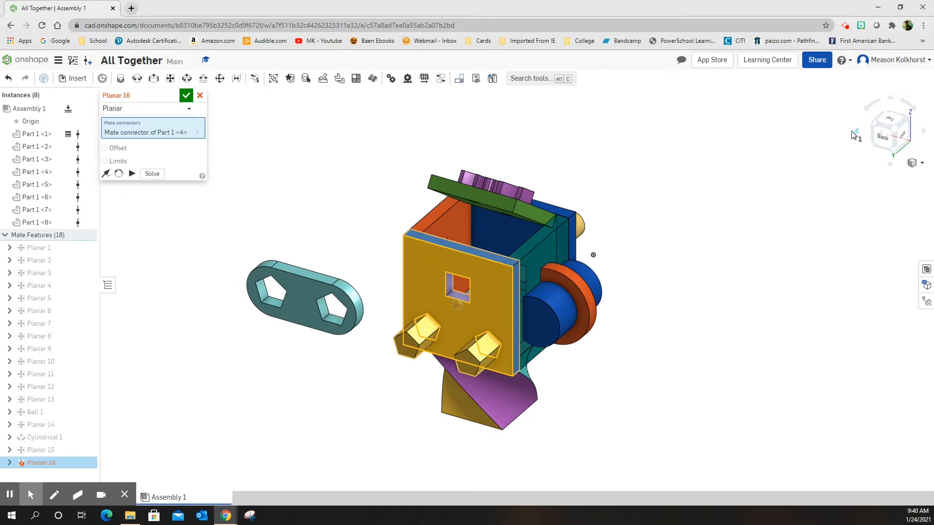
left_click(851, 133)
left_click(852, 136)
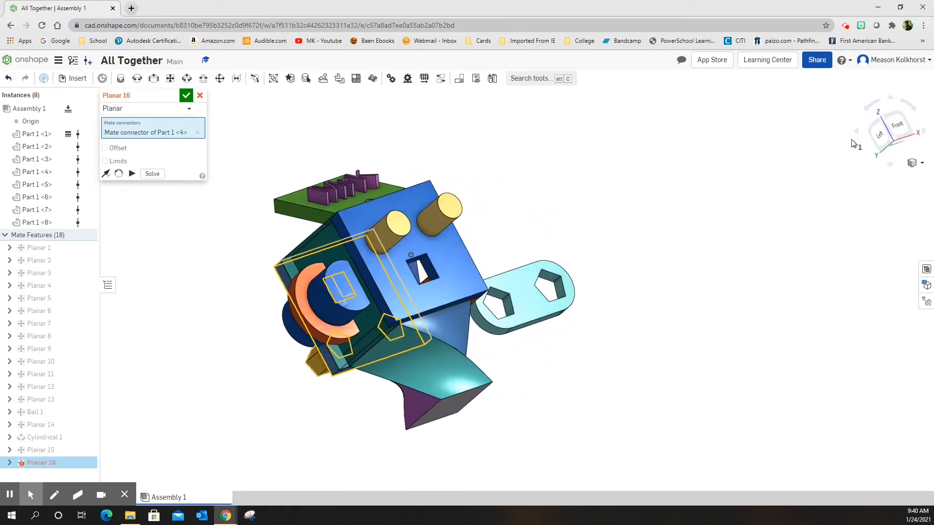
left_click(537, 294)
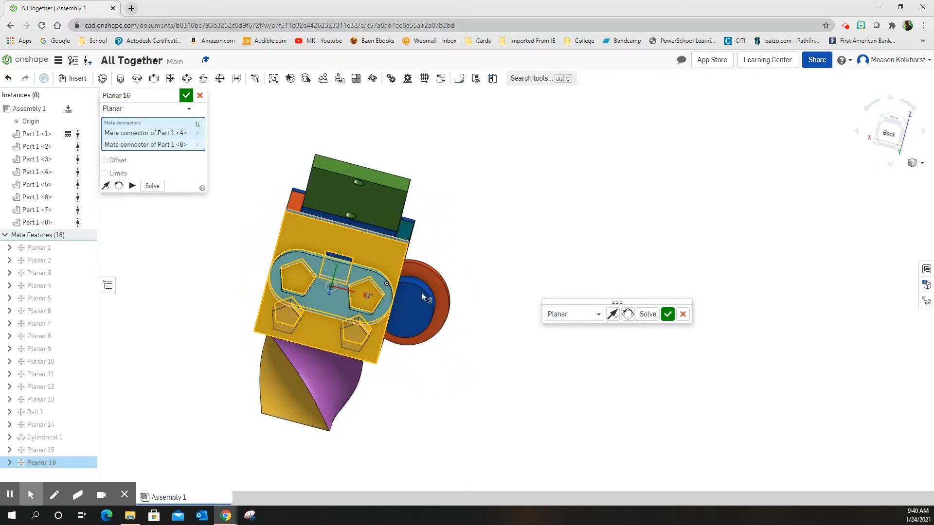
left_click(186, 96)
Slide the Pentagon Cover along the back face and check from the Right view that it sits flush
left_click_drag(334, 297, 252, 257)
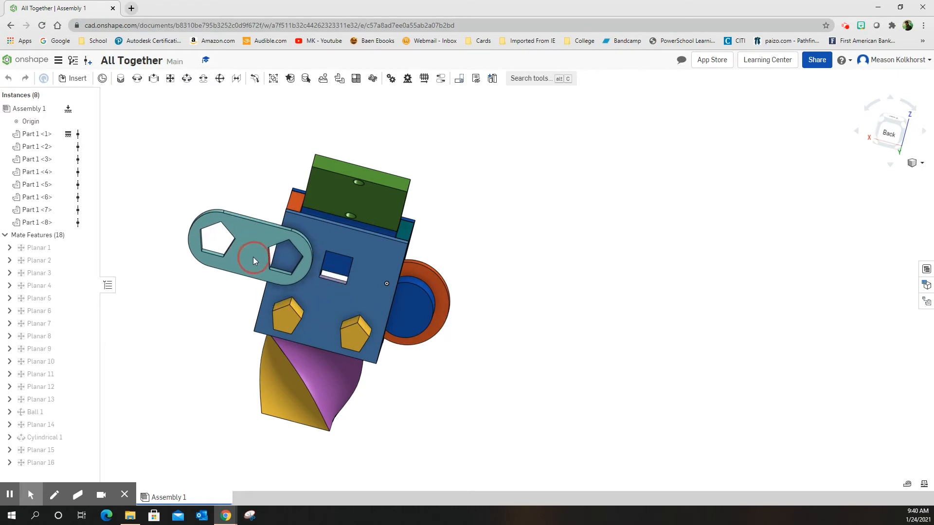
left_click(884, 124)
left_click(882, 138)
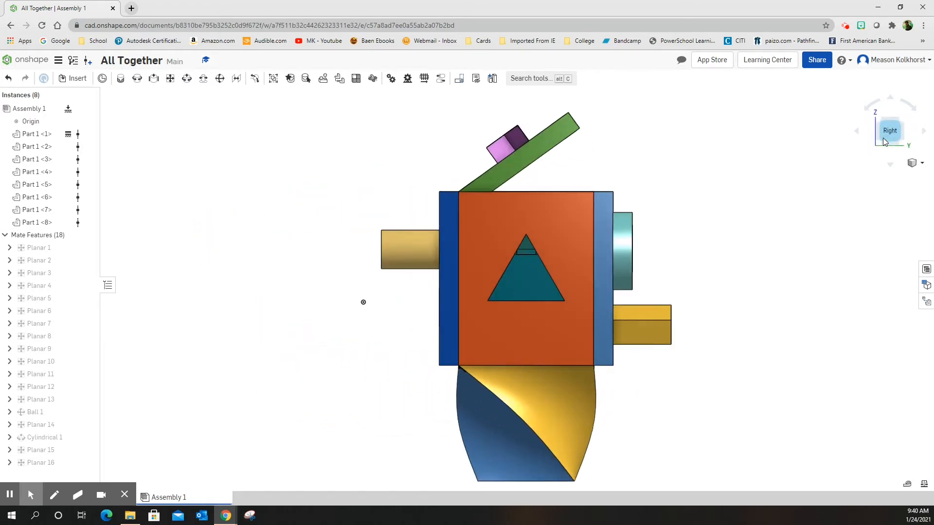
left_click_drag(617, 257, 626, 207)
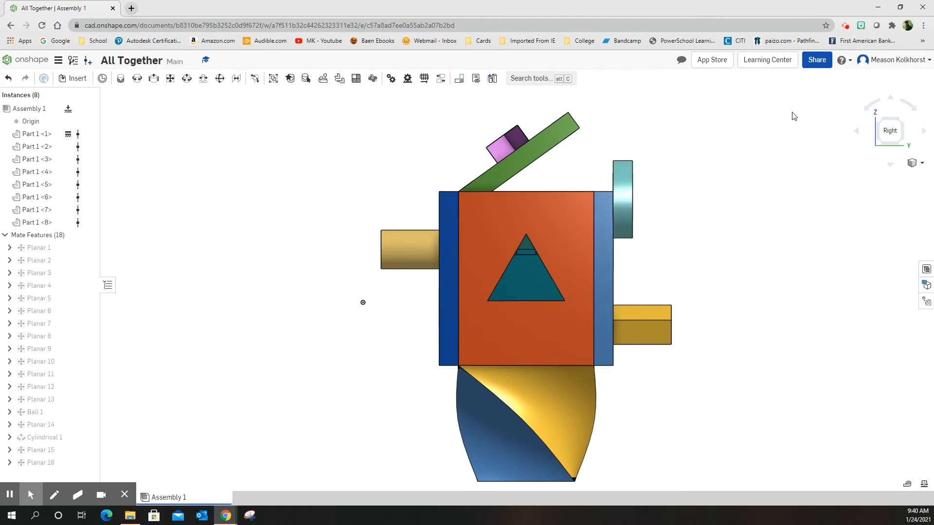
left_click(901, 121)
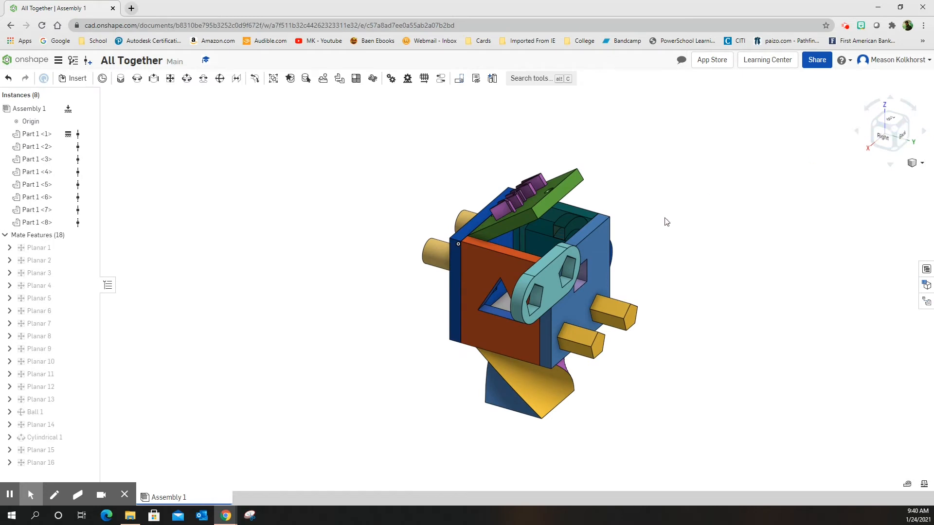
Add a cylindrical mate between the cover's pentagon hole and the peg farther from the orange face, and swing the cover to test it
scroll(547, 292, "up", 5)
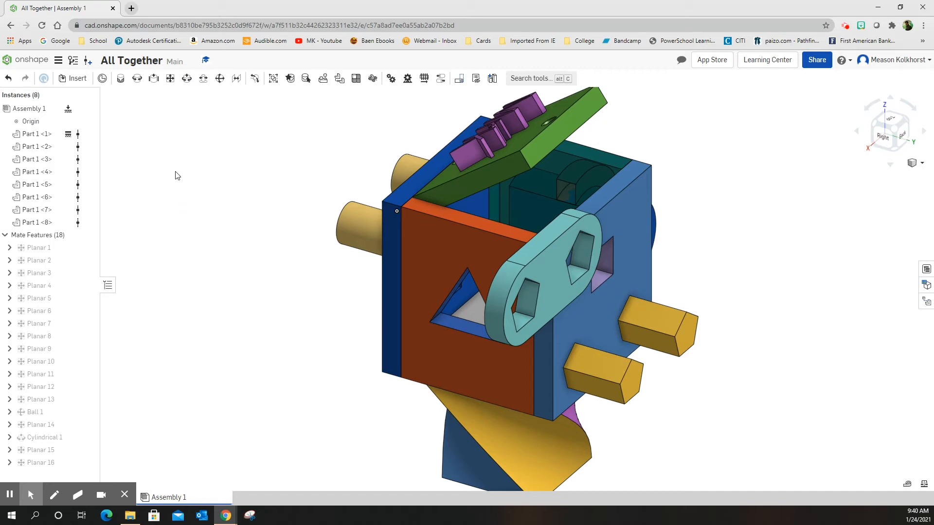
left_click(187, 79)
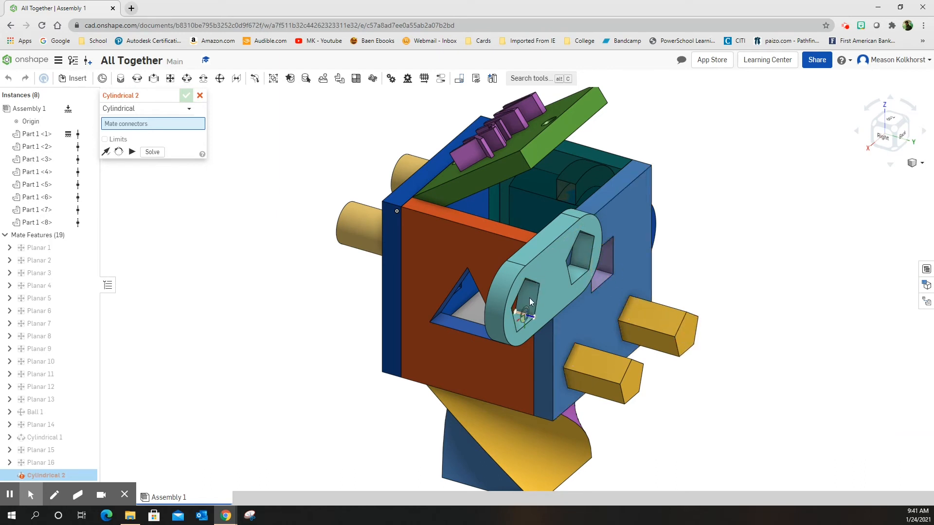
left_click(578, 261)
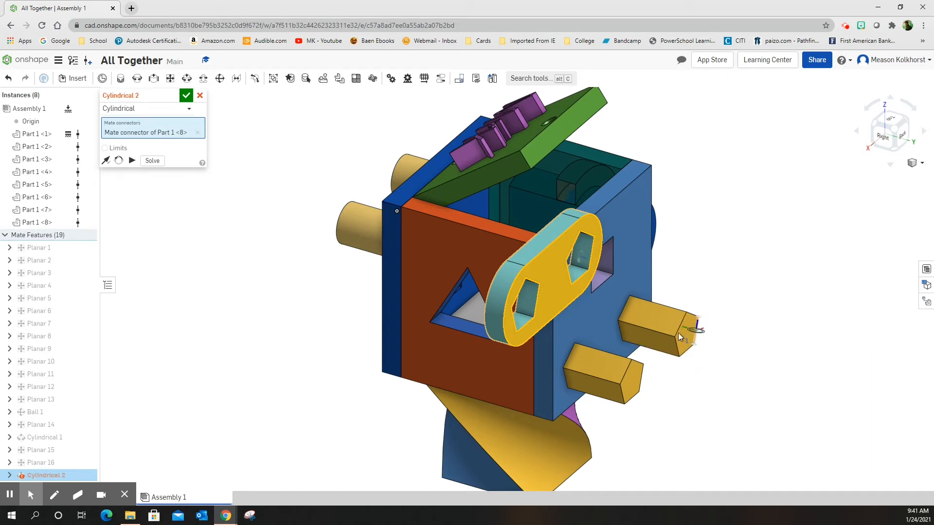
scroll(686, 341, "up", 3)
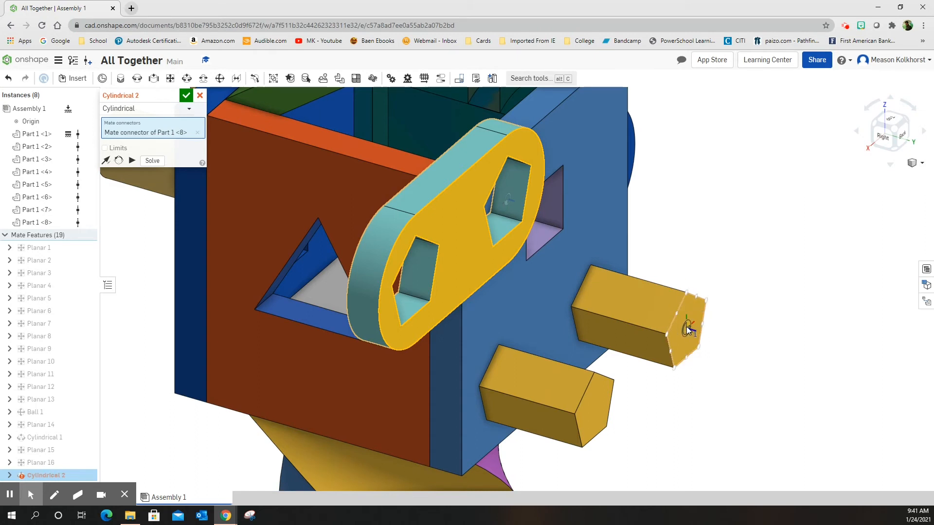
left_click(687, 326)
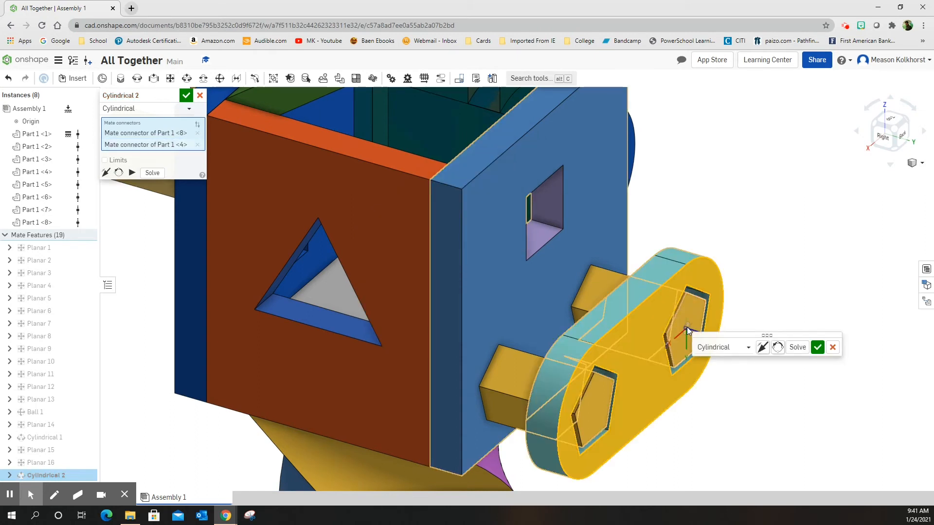
left_click(818, 347)
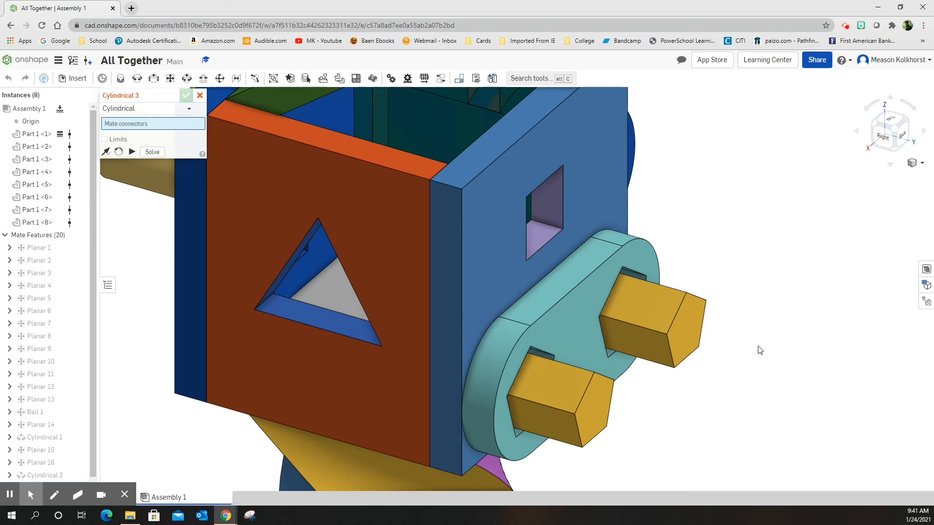
left_click(199, 95)
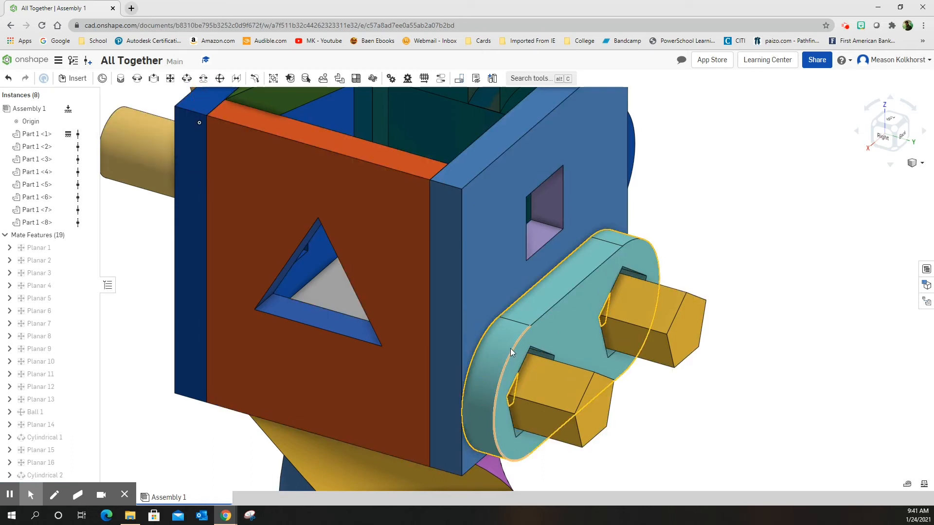
left_click_drag(503, 351, 508, 278)
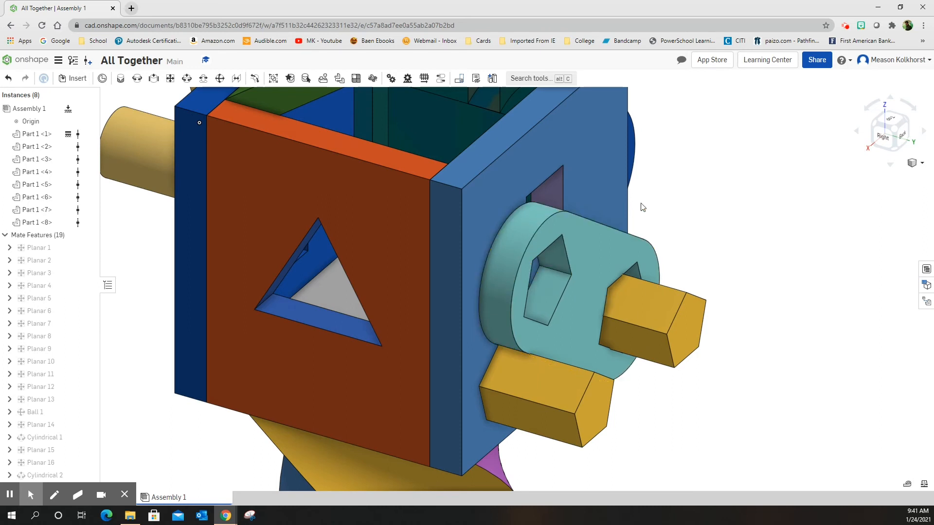
left_click(601, 156)
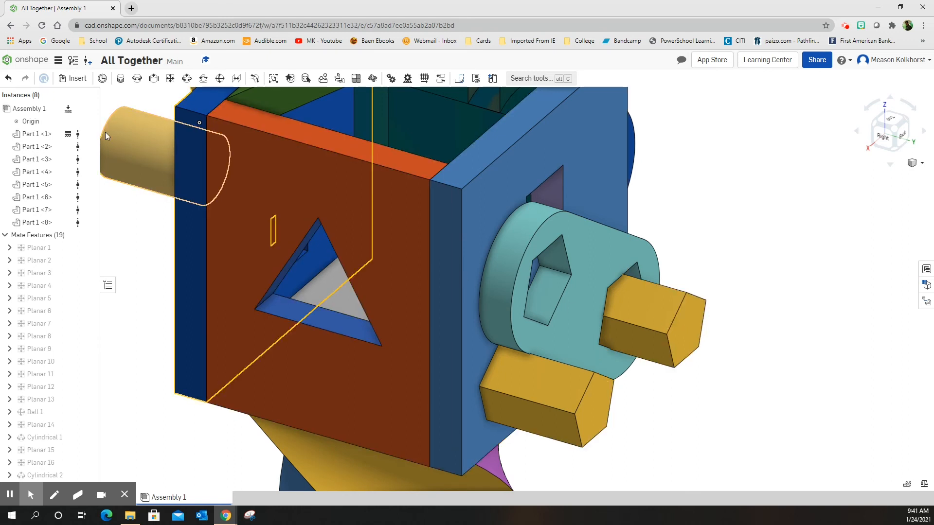
Add a second cylindrical mate between the cover's other pentagon hole and the end of the peg nearer the orange face
left_click(186, 78)
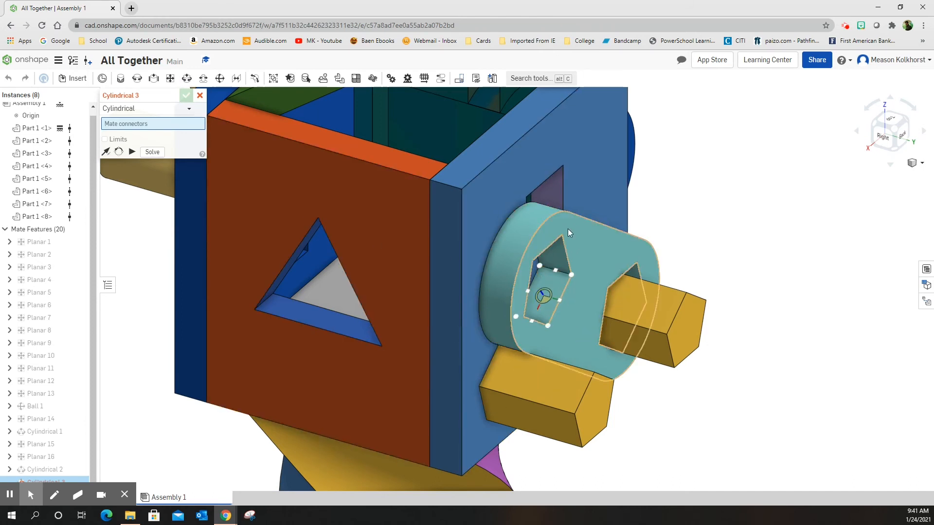
left_click(547, 284)
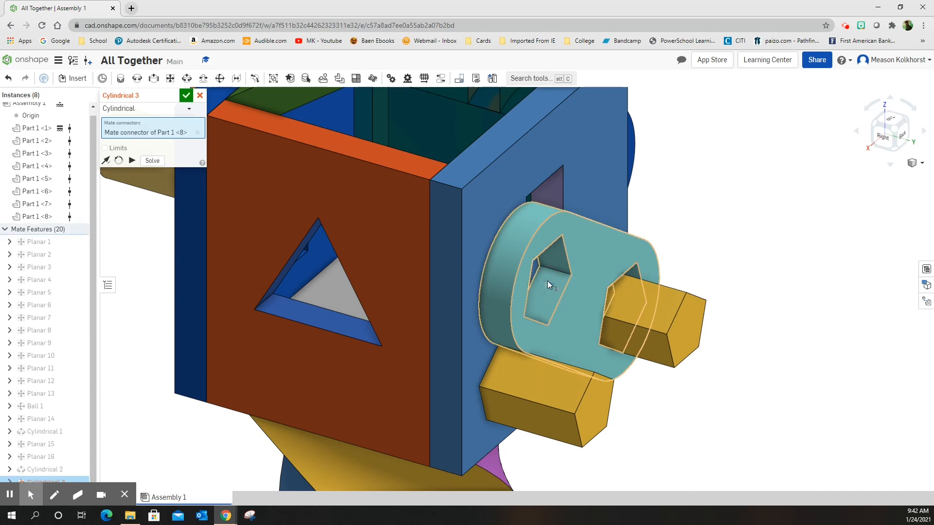
left_click(593, 409)
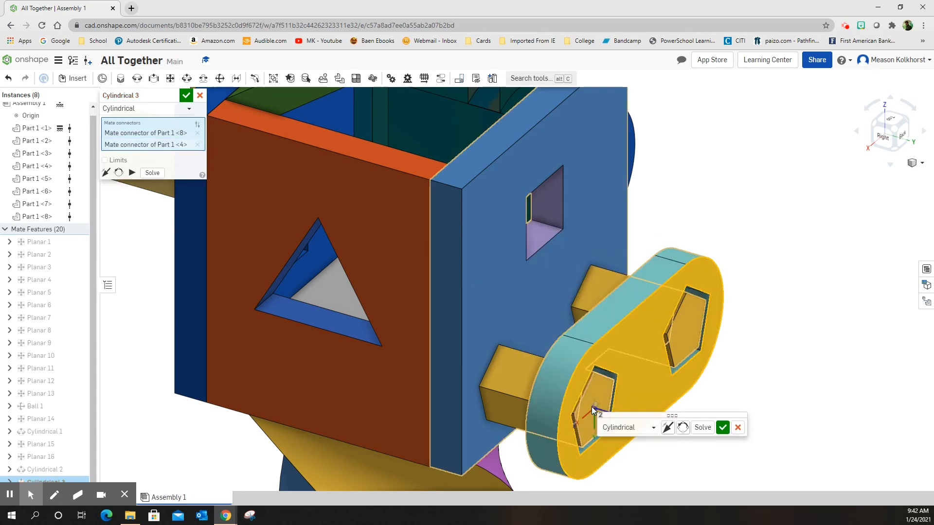
left_click(186, 97)
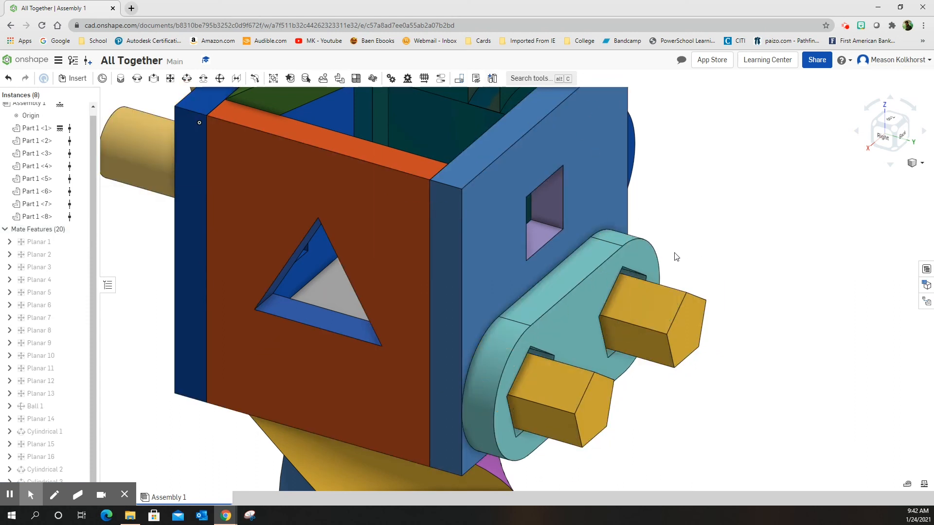
Test whether the Pentagon Cover can still move on the back face by pulling it away from the two pegs
left_click_drag(581, 298, 581, 232)
left_click_drag(518, 362, 563, 318)
scroll(565, 319, "down", 5)
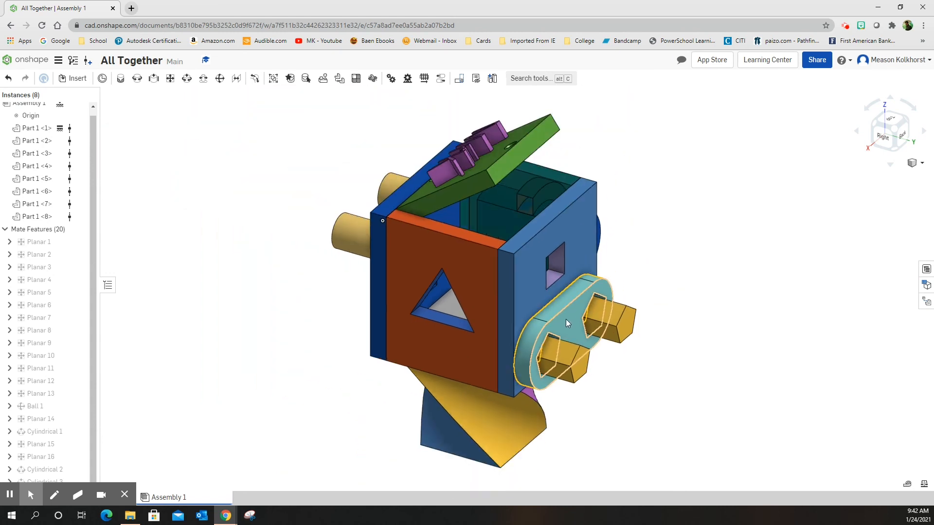